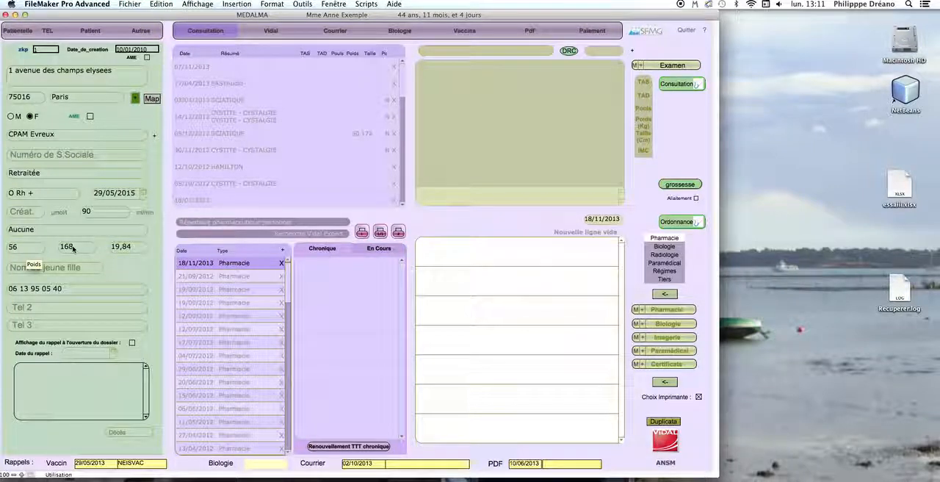
Search the antecedents for "hypercholester" and add Hypercholestérolémie essentielle (E78.0) to the patient's medical history
click(91, 31)
click(89, 123)
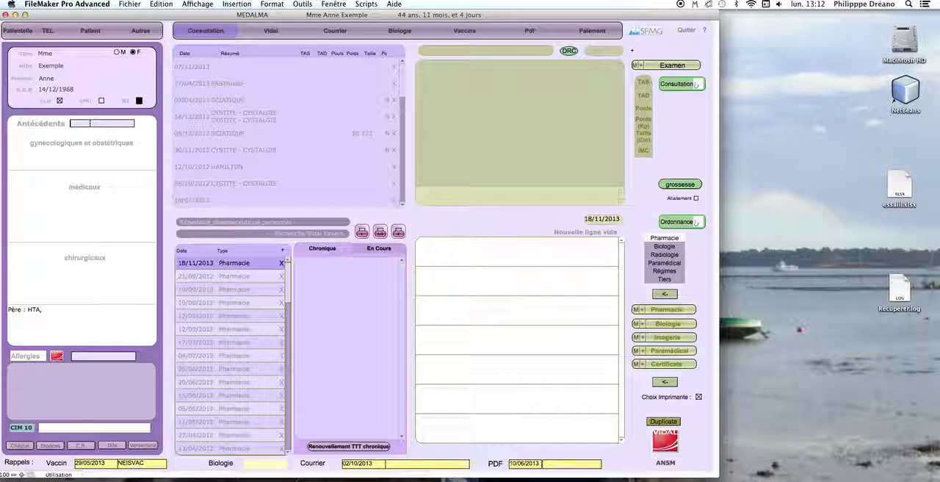
text(hypercholeste)
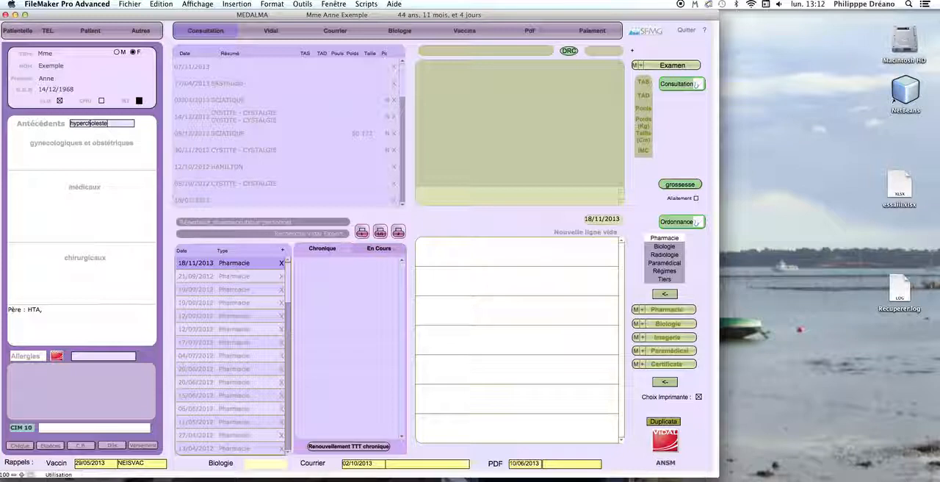
text(r)
key(Return)
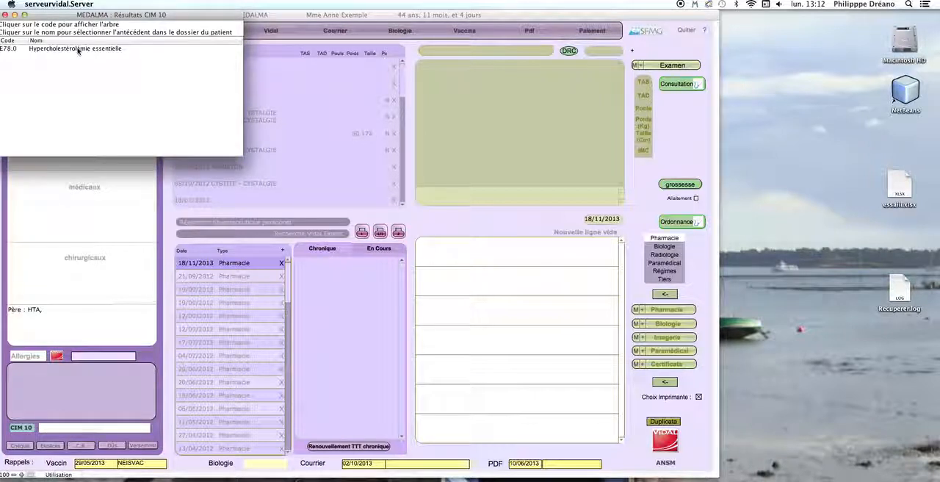
click(78, 49)
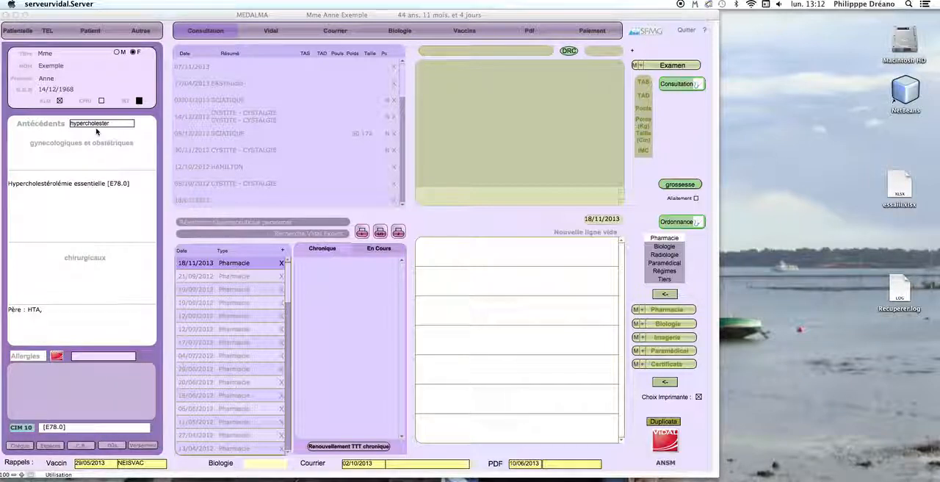
Search the antecedents for "apnee" and add Apnée du sommeil (G47.3) to the patient's medical history
click(131, 15)
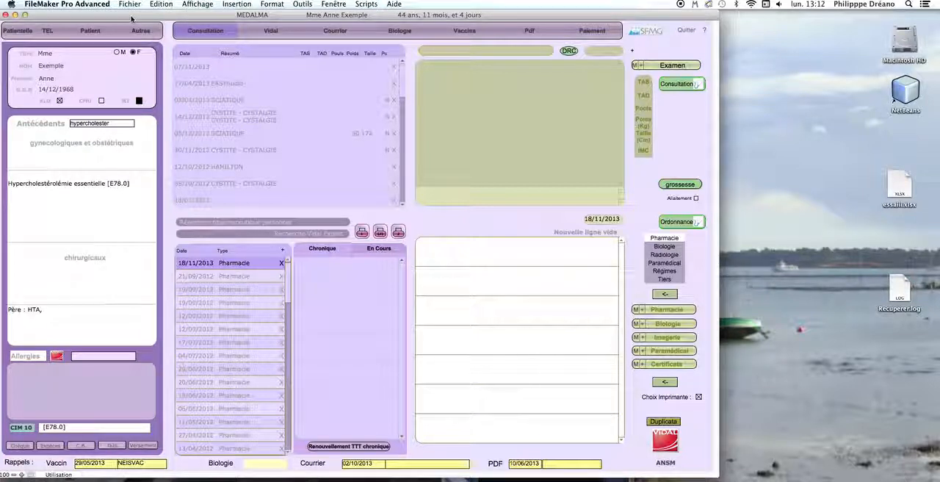
click(109, 125)
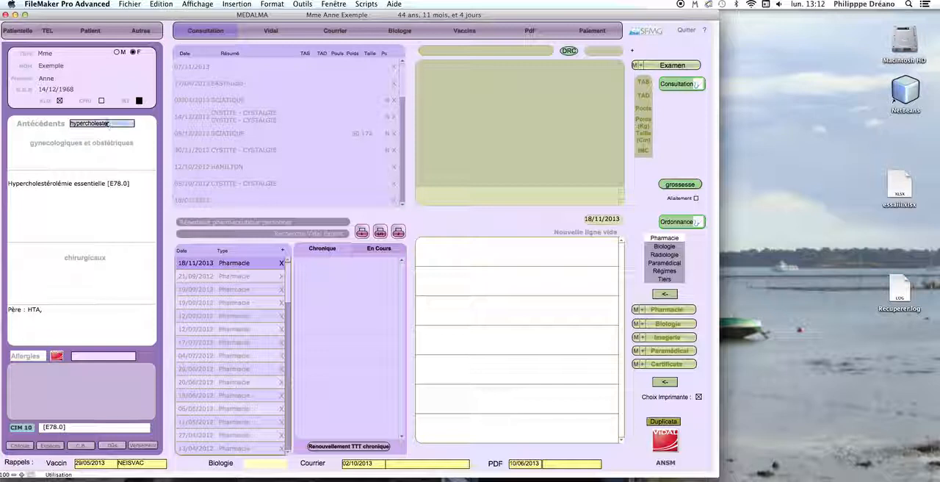
text(a)
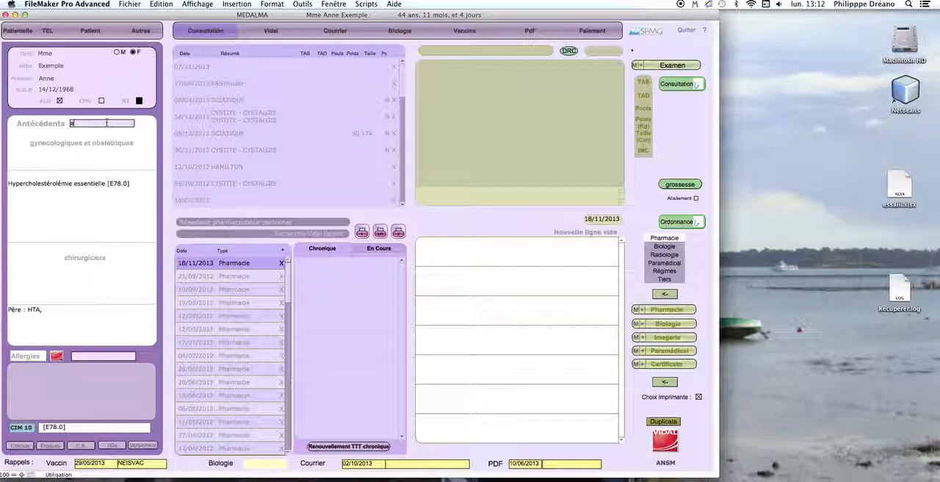
text(onee)
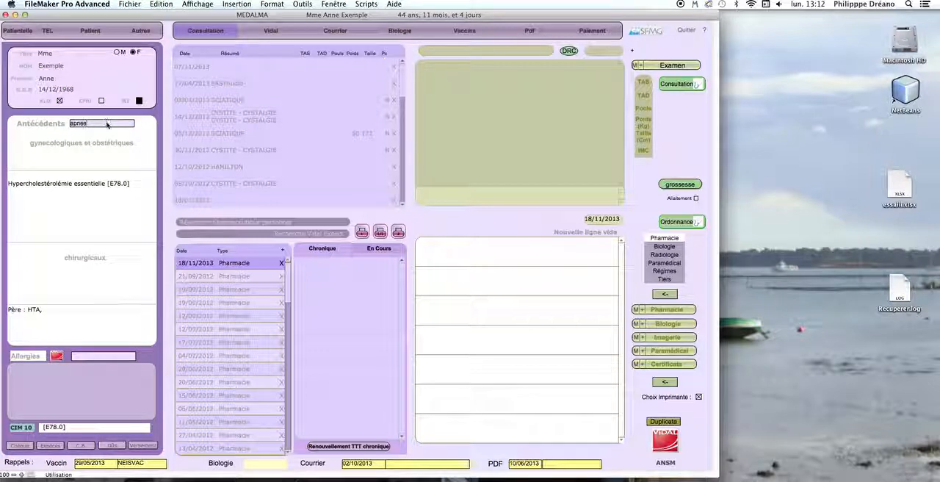
key(Return)
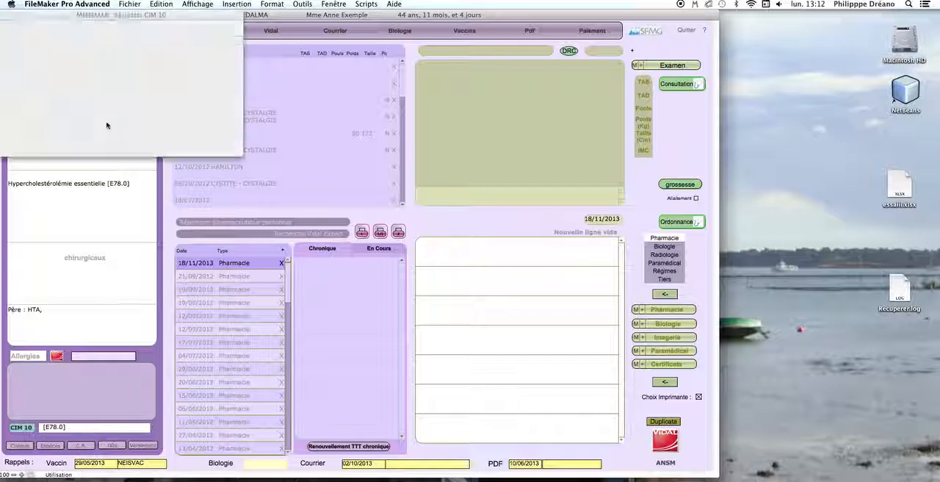
click(61, 49)
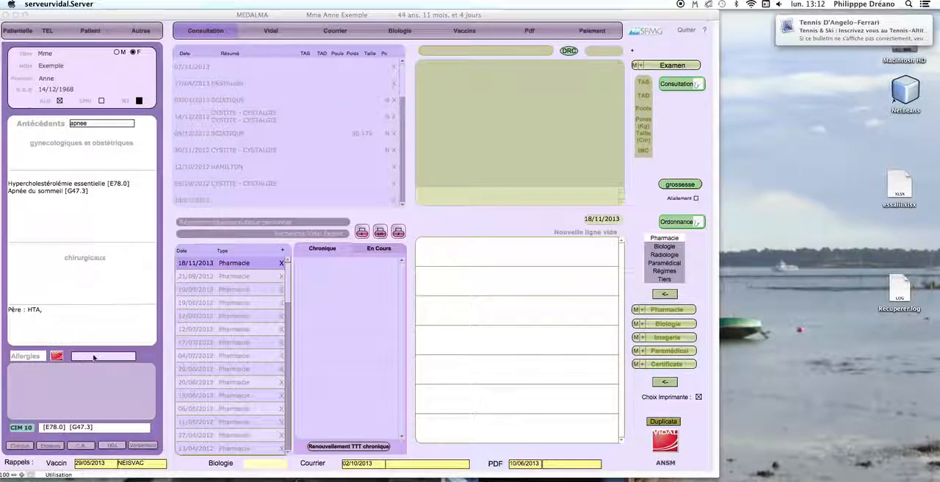
Search the allergies for "lactos" and record the class allergy Intolérance au lactose for the patient
click(94, 358)
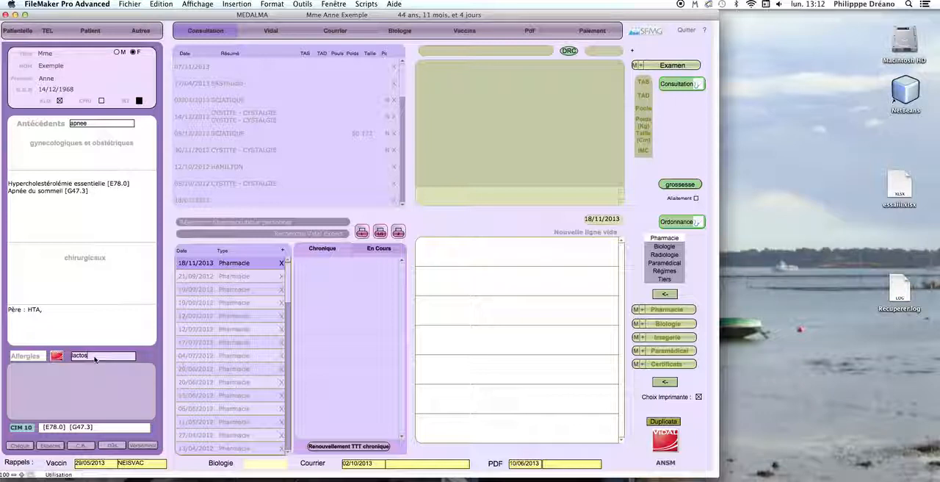
key(Return)
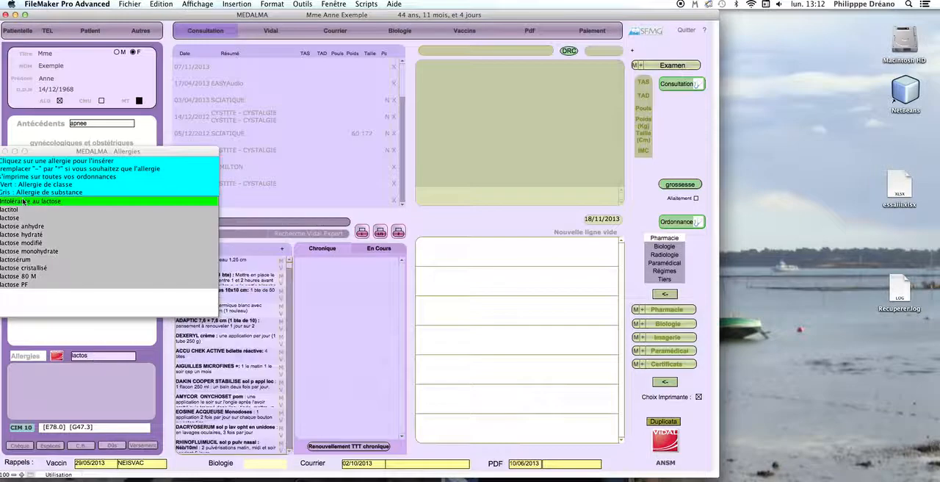
click(32, 205)
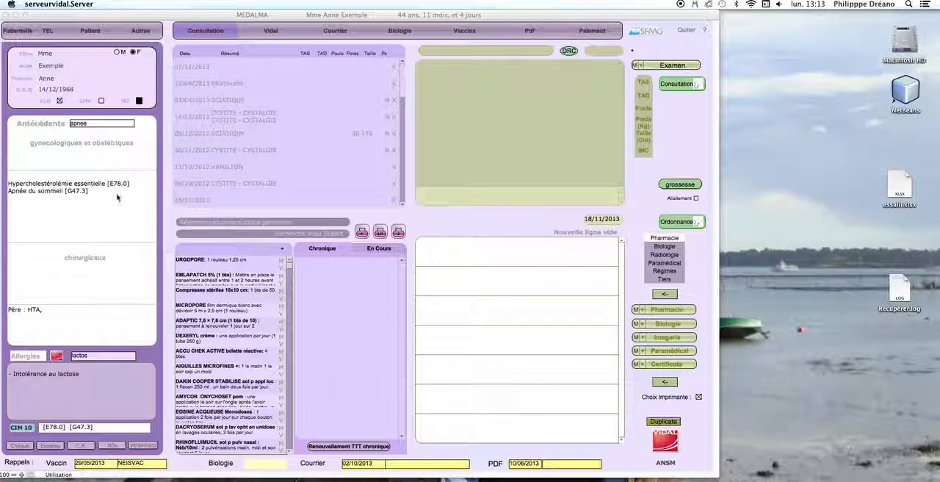
Search the personal drug repertoire for "monoze" and add MONOZECLAR 500 mg to the prescription
click(237, 223)
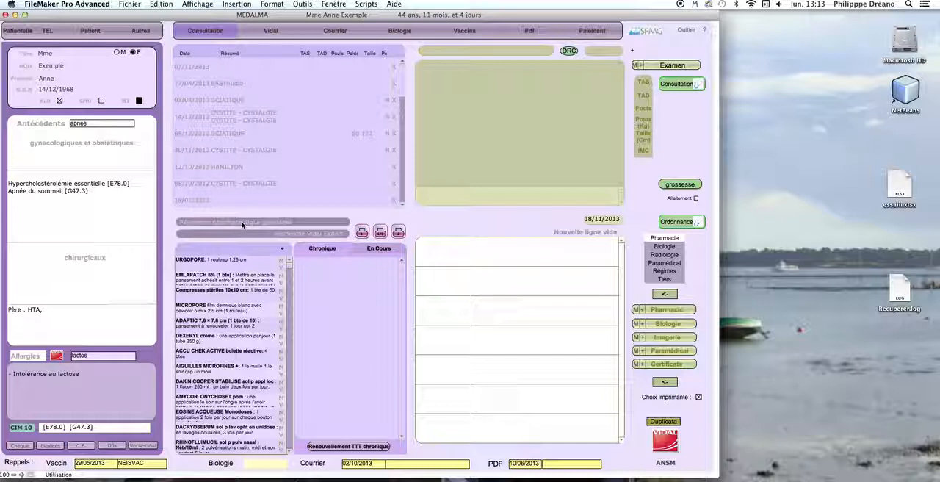
click(243, 224)
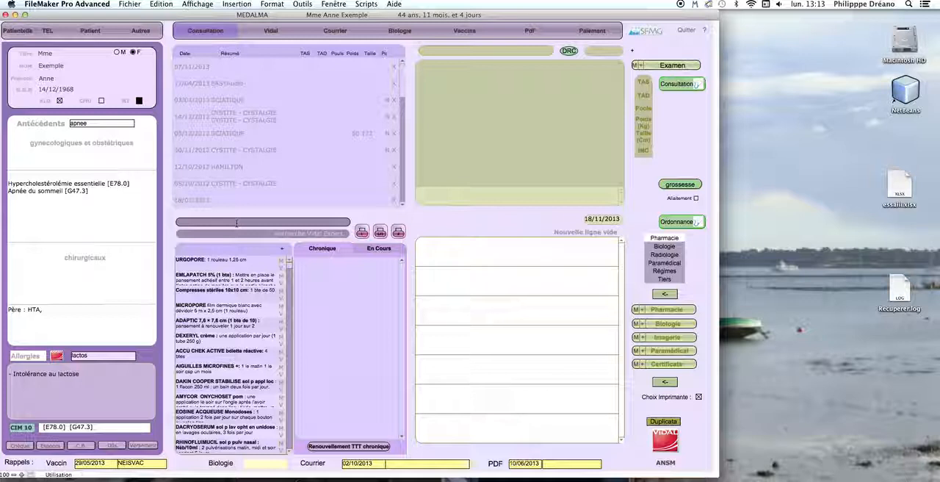
text(m)
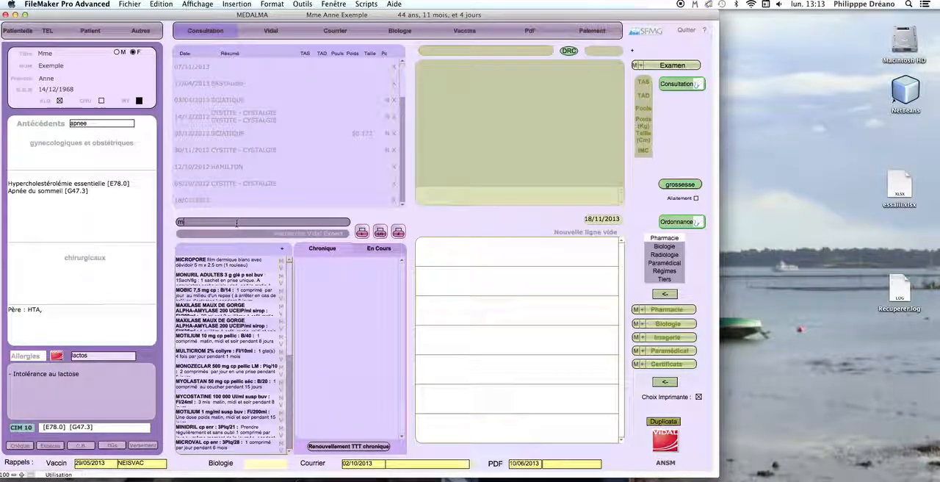
text(onoze)
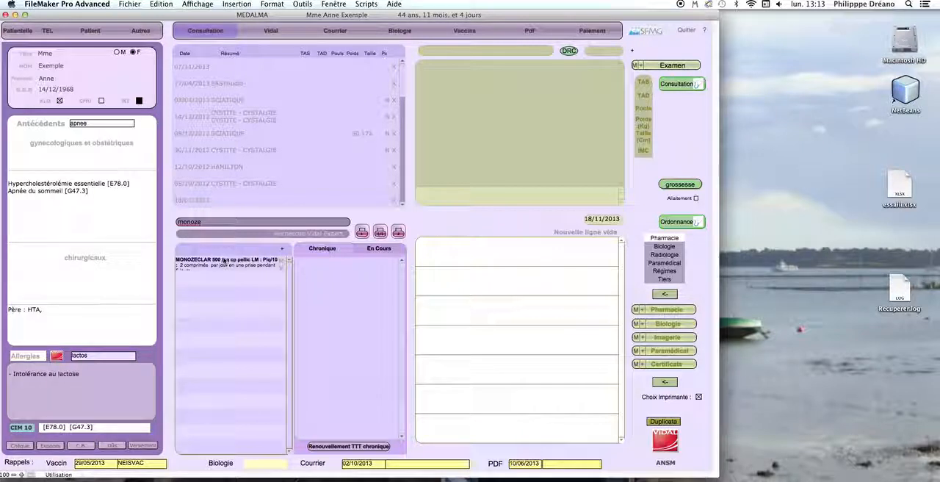
click(224, 260)
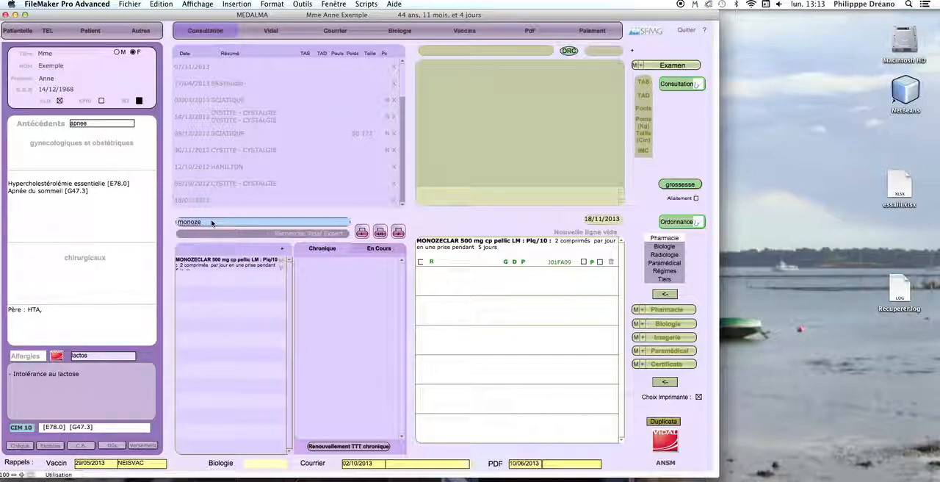
Search the personal drug repertoire for "atorva" and add ATORVASTATINE PFIZER 20 mg to the prescription
text(a)
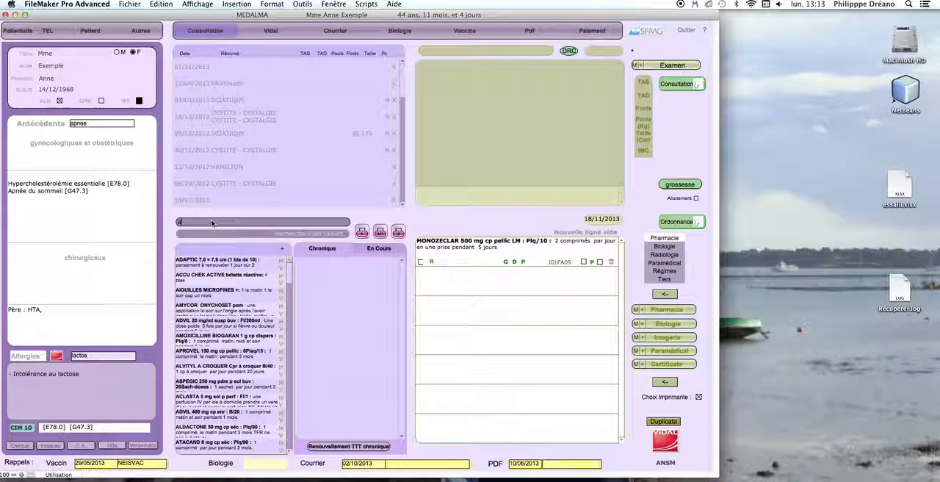
text(torva)
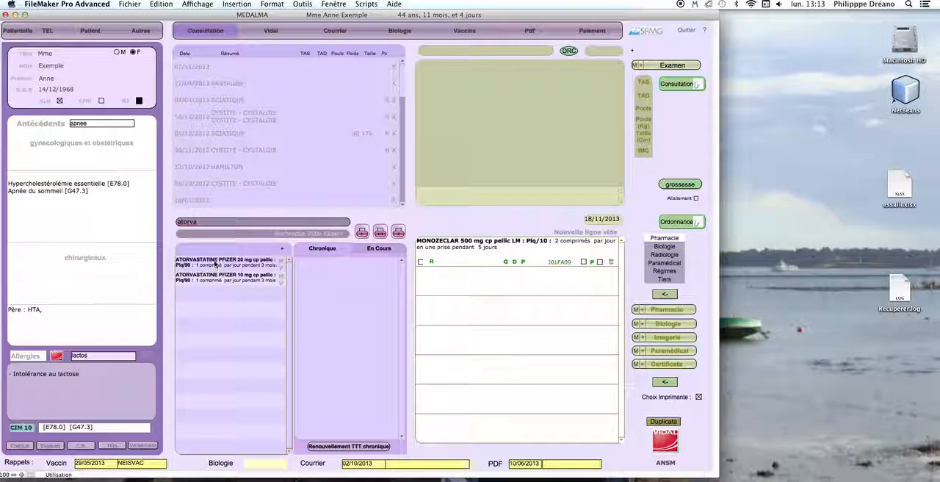
click(216, 269)
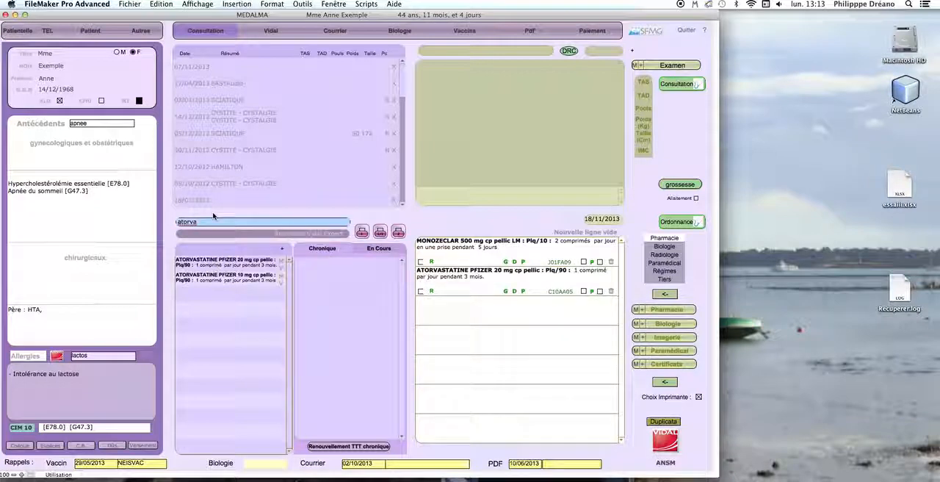
Search the personal drug repertoire for "lexomil" and add LEXOMIL ROCHE comprimé baguette to the prescription
key(BackSpace)
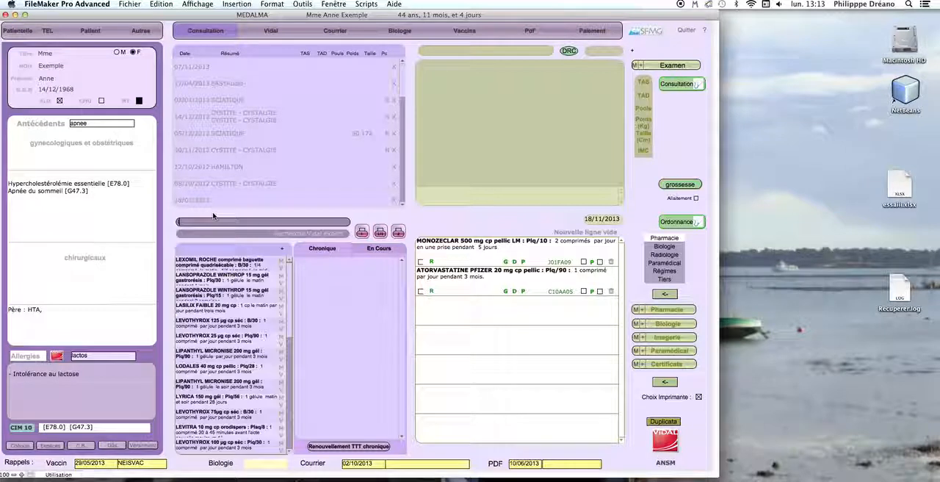
text(lexom)
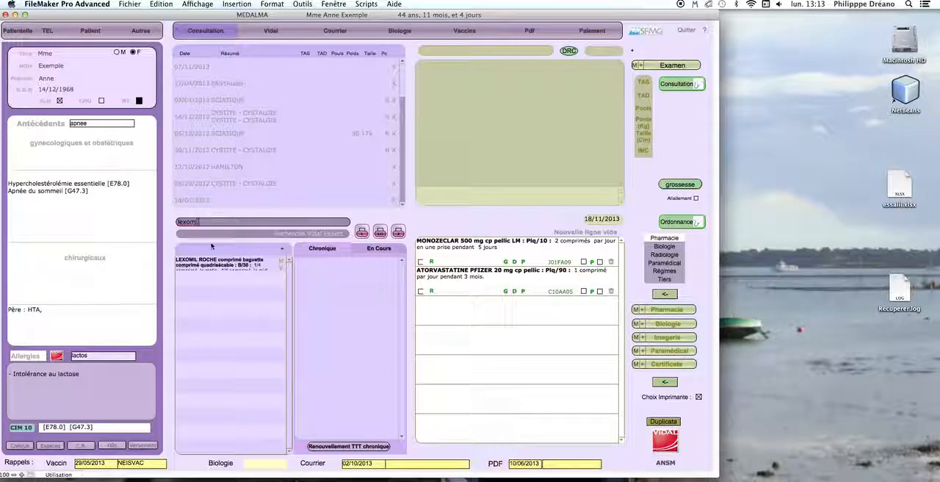
text(il)
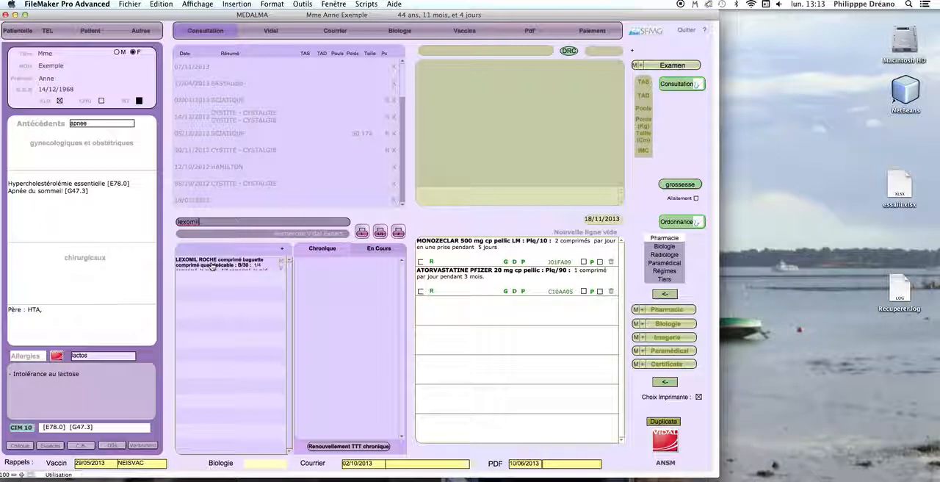
click(212, 268)
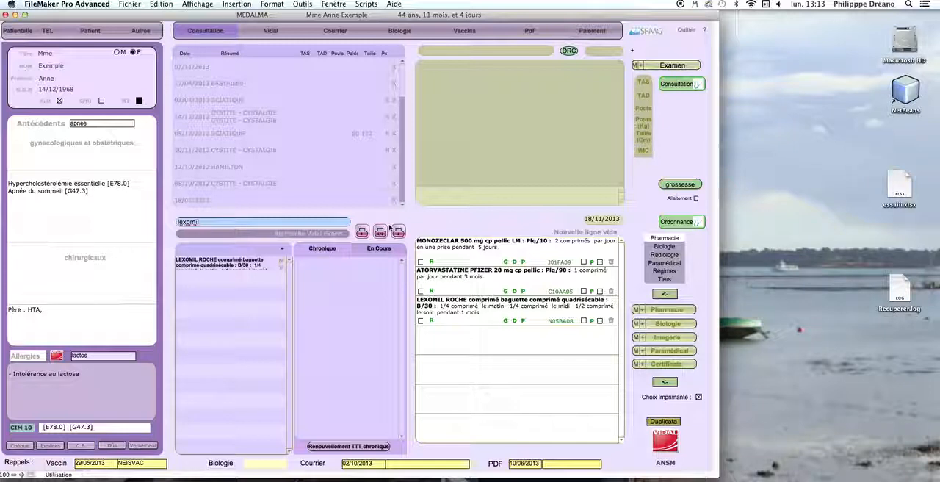
Start printing the three-drug prescription to bring up its Vidal safety analysis
click(422, 222)
click(380, 234)
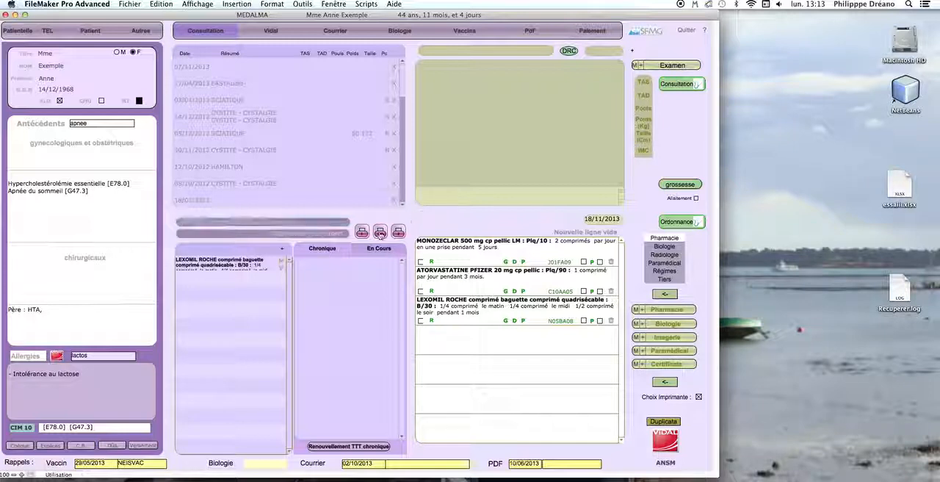
click(379, 233)
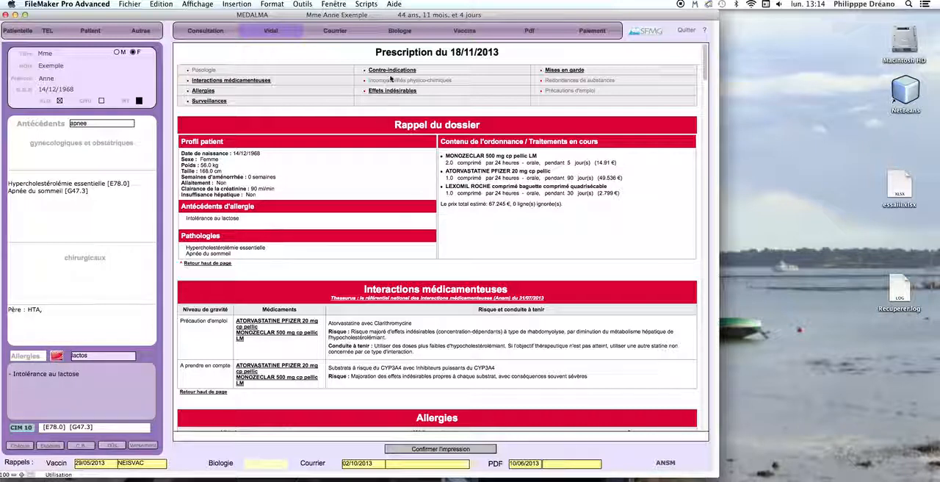
Examine the allergies, contraindications, drug interactions, patient summary and adverse effects in the Vidal prescription analysis
click(208, 93)
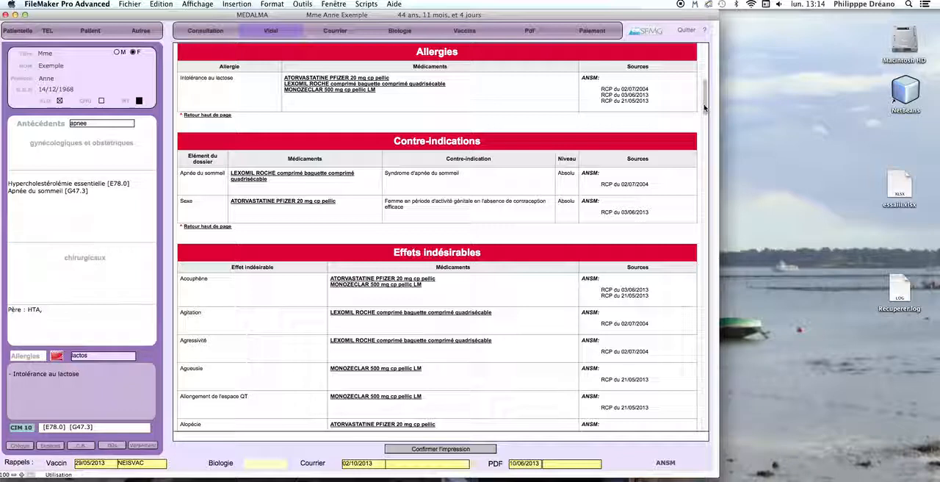
scroll(703, 101, up, 1)
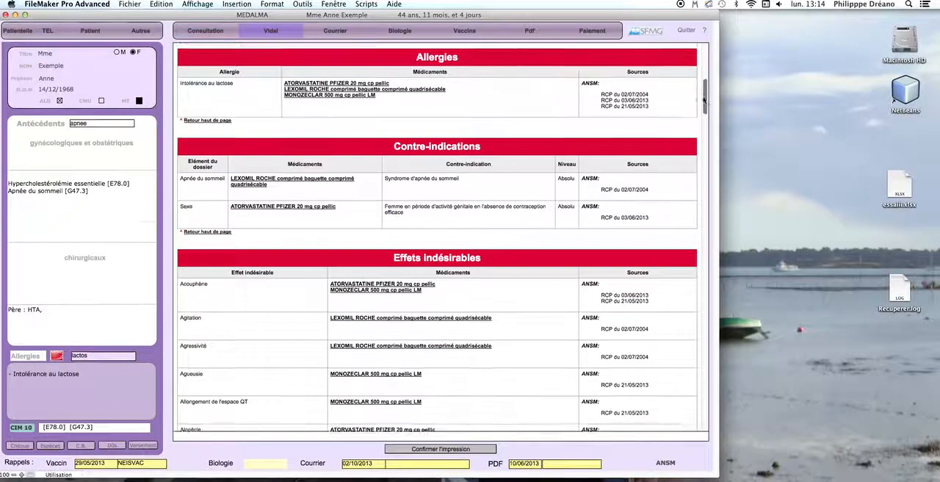
scroll(703, 101, up, 3)
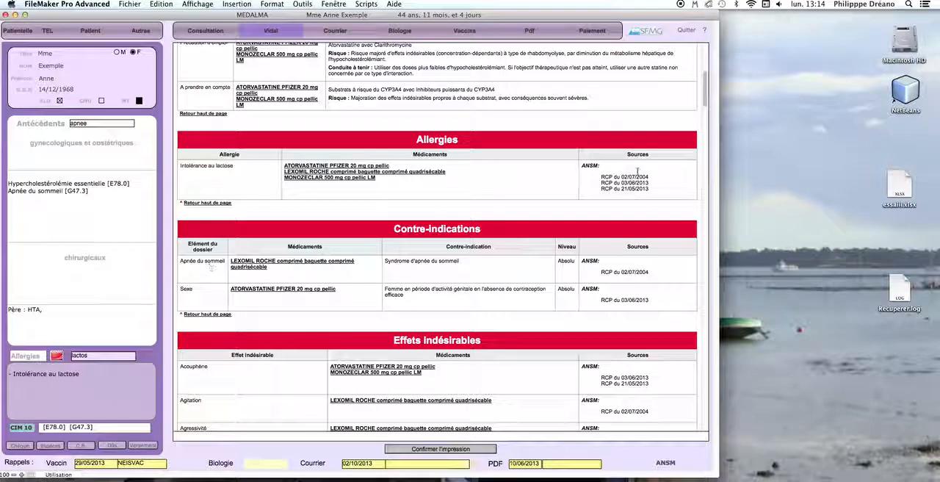
scroll(705, 88, up, 4)
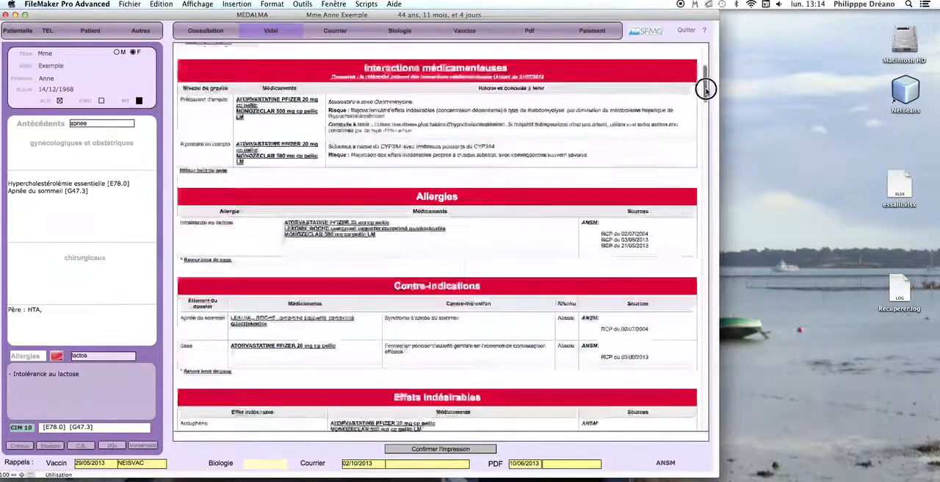
scroll(705, 84, up, 3)
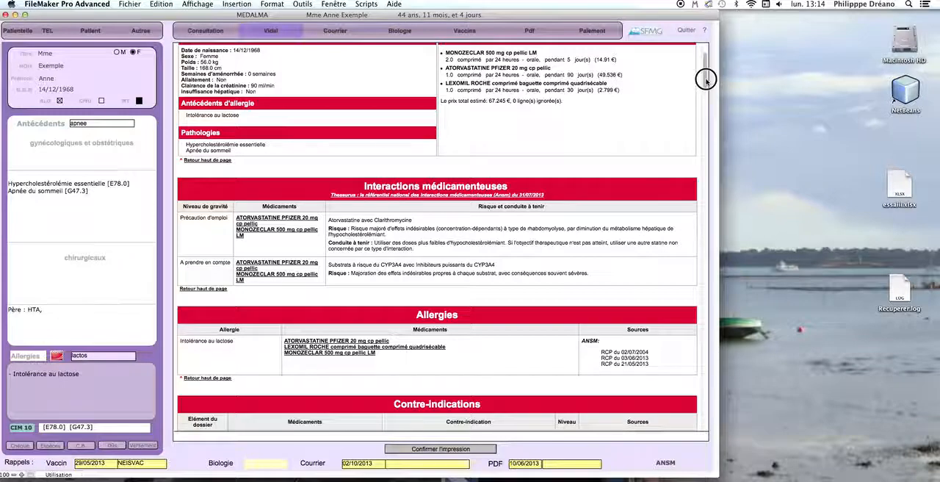
scroll(707, 67, up, 1)
drag(707, 67, 705, 61)
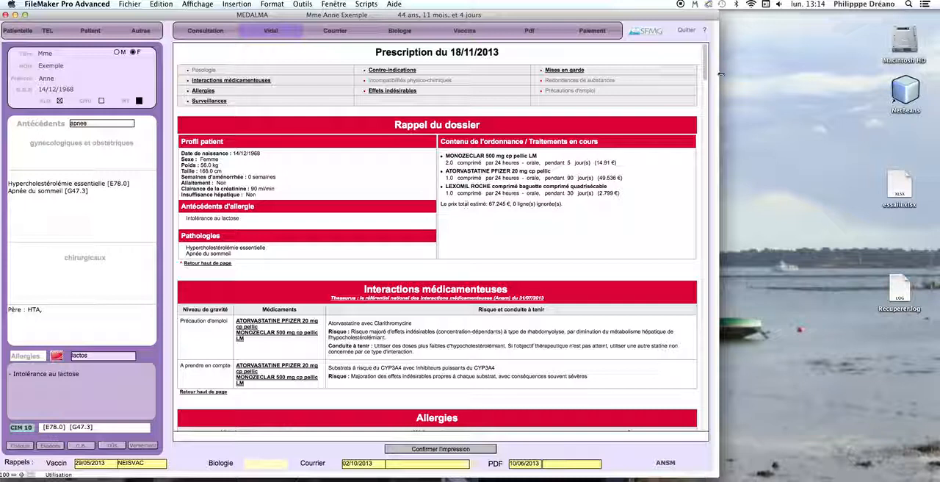
drag(702, 69, 697, 140)
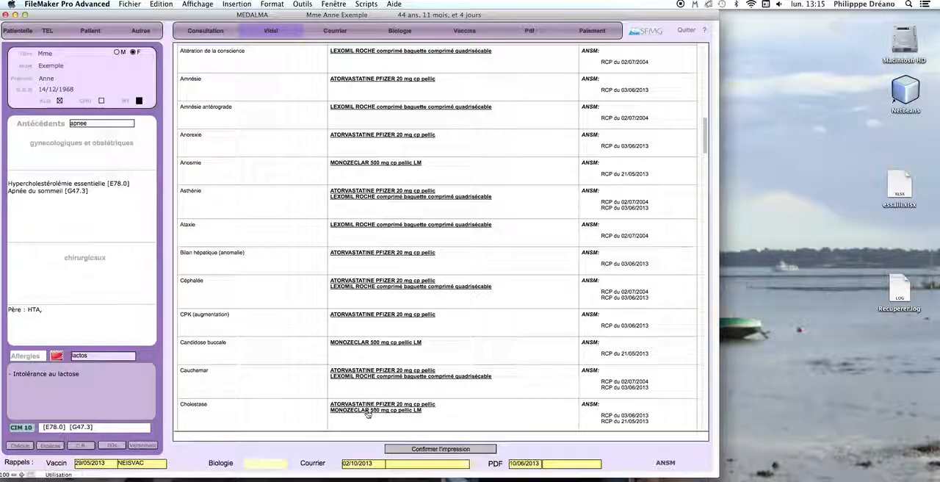
drag(704, 141, 705, 147)
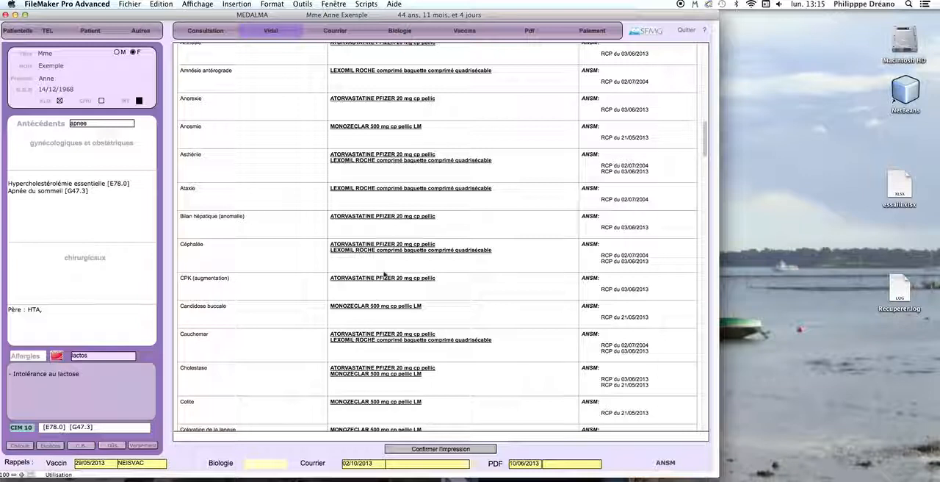
Consult the ATORVASTATINE PFIZER 20 mg Vidal monograph from the adverse effects table, and return to the beginning of the prescription analysis
click(373, 335)
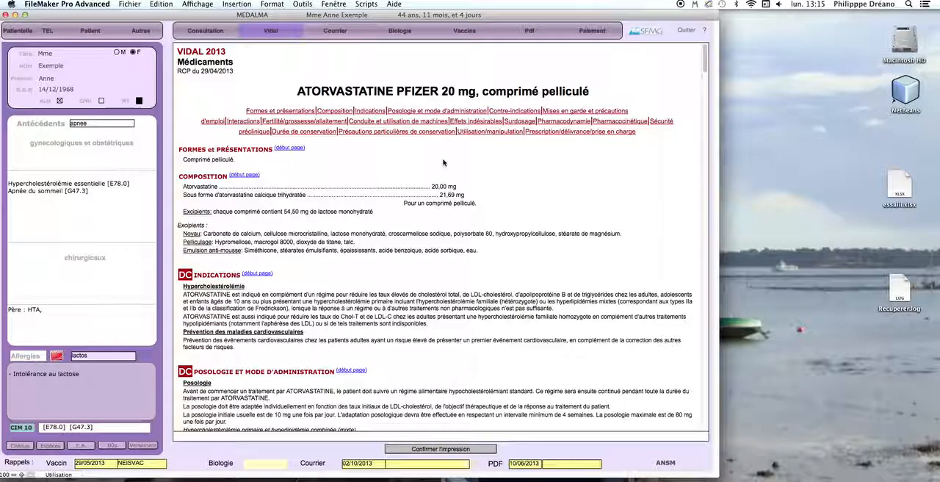
right_click(443, 162)
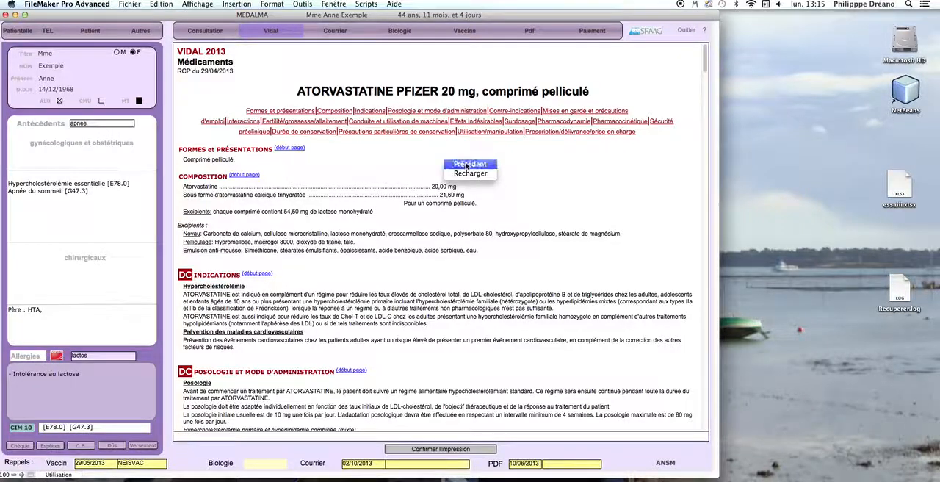
click(466, 165)
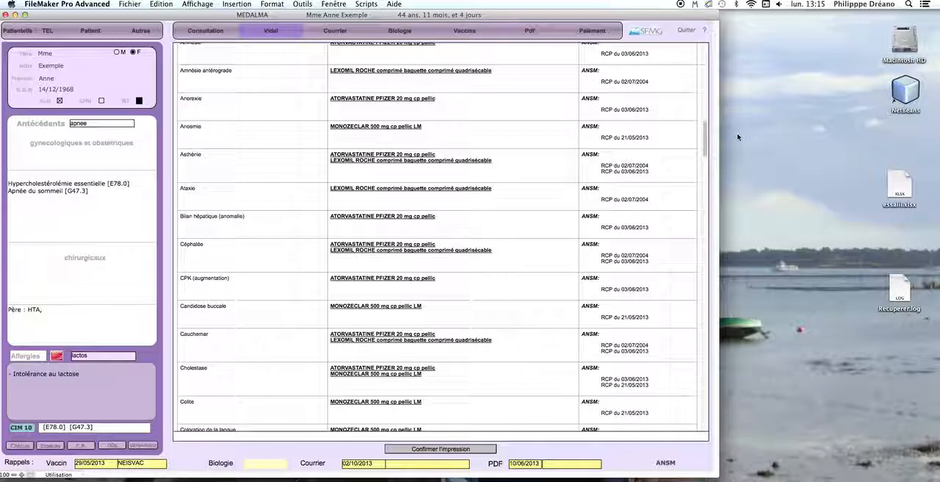
drag(706, 130, 705, 38)
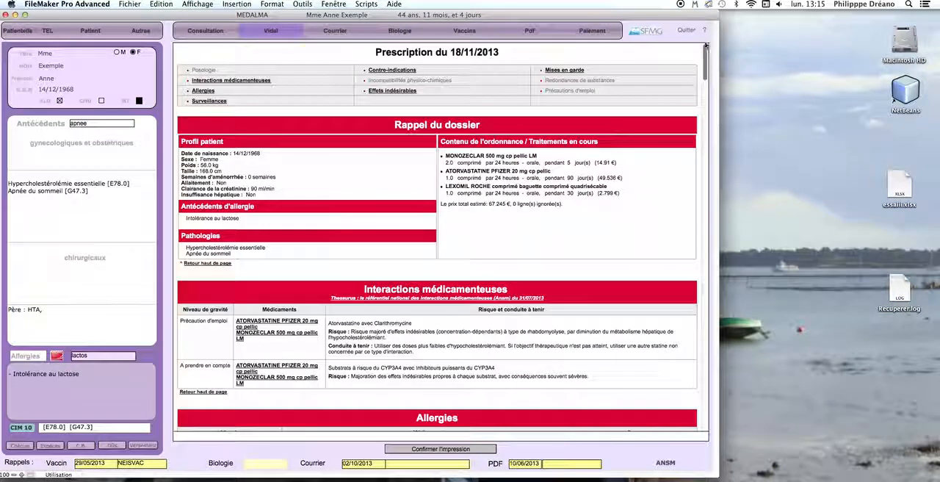
From the consultation's LEXOMIL ROCHE line, open the ATC classification and list the products under N05BA08 BROMAZEPAM
click(195, 31)
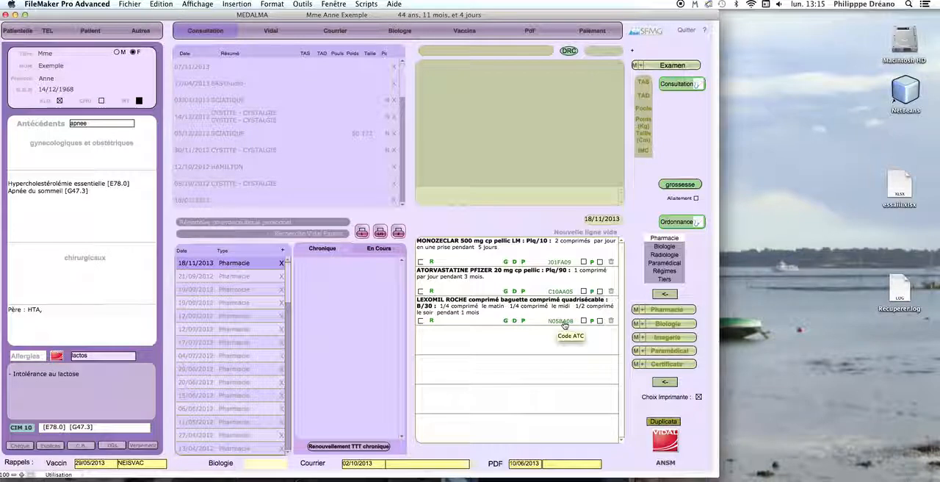
click(562, 324)
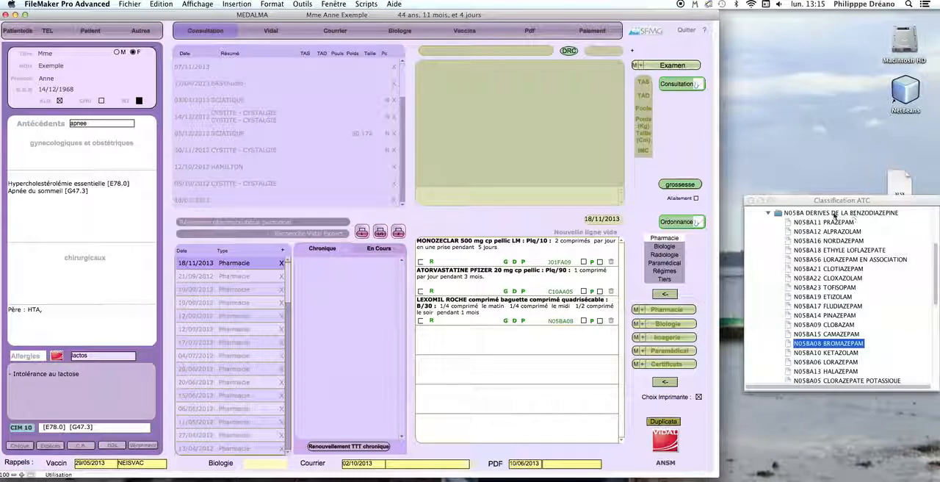
click(839, 345)
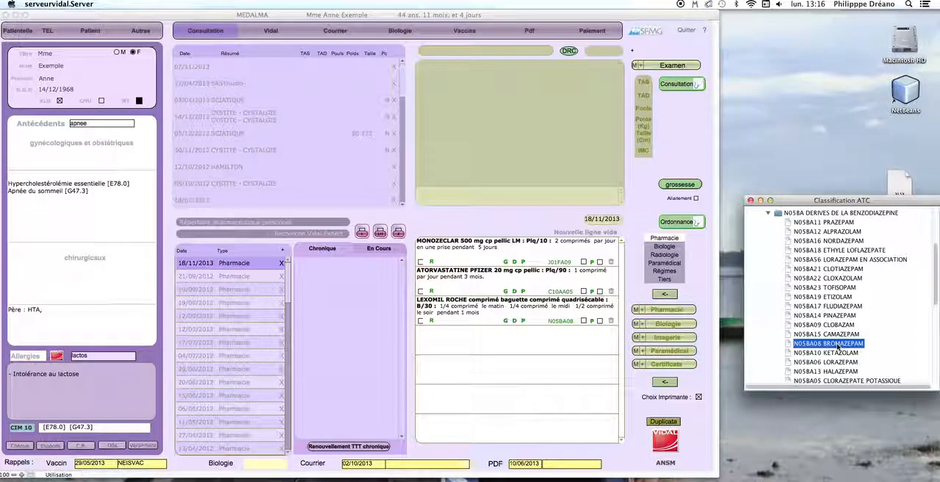
double_click(840, 343)
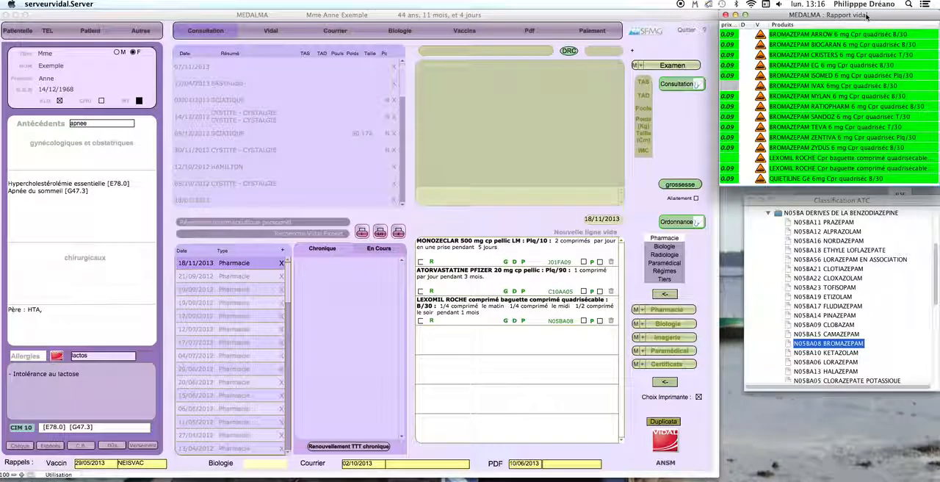
drag(905, 18, 902, 18)
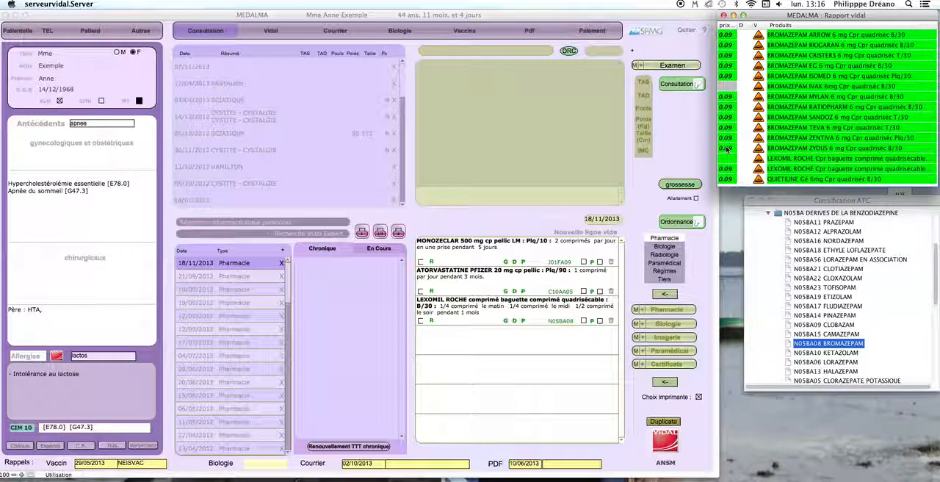
Display the additional drug information choices for the priced LEXOMIL ROCHE entry in the Vidal product report, and dismiss them
mouse_move(728, 171)
click(729, 169)
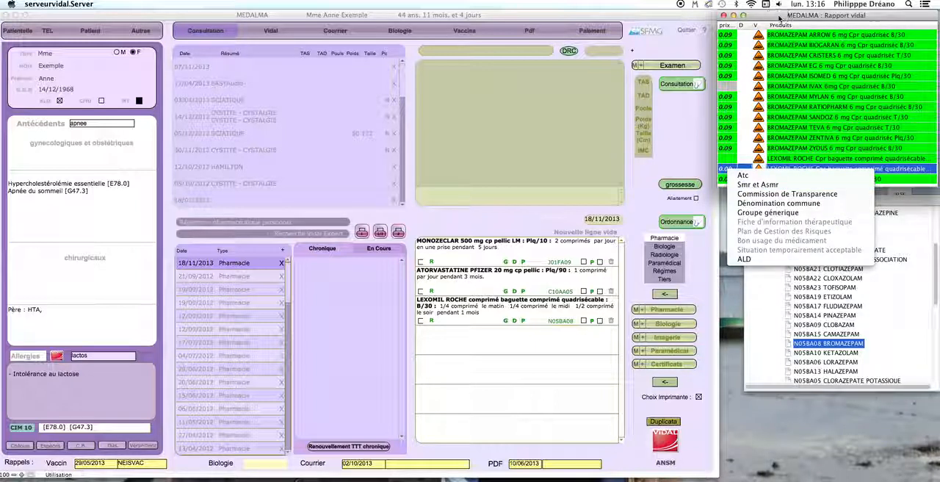
click(889, 285)
Collapse the N05BA benzodiazepine derivatives branch in the ATC classification to show the neighbouring psycholeptic groups
scroll(936, 272, up, 3)
scroll(935, 257, up, 3)
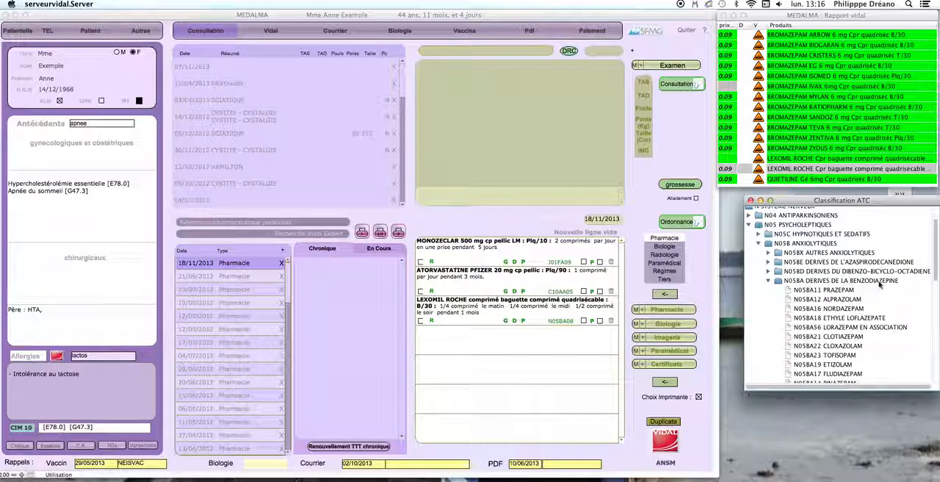
click(769, 281)
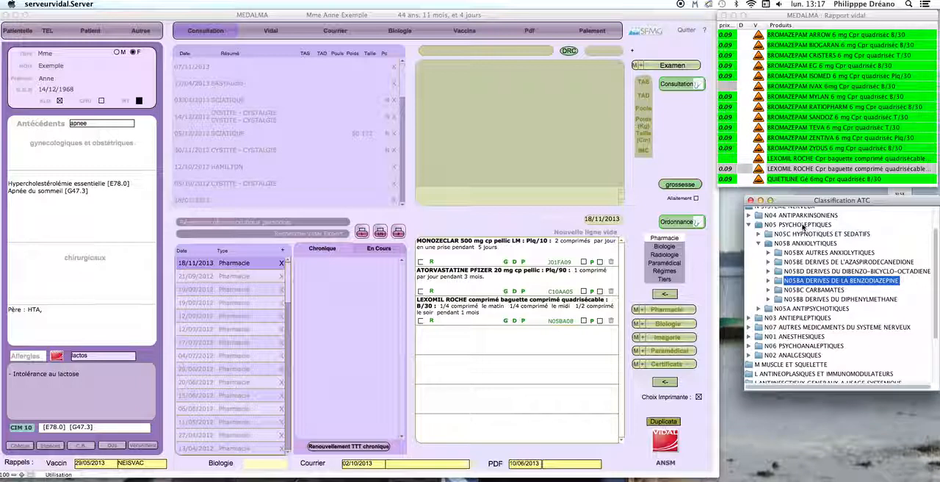
Search all prescription records in MEDALMA for the ATC code N05
click(526, 20)
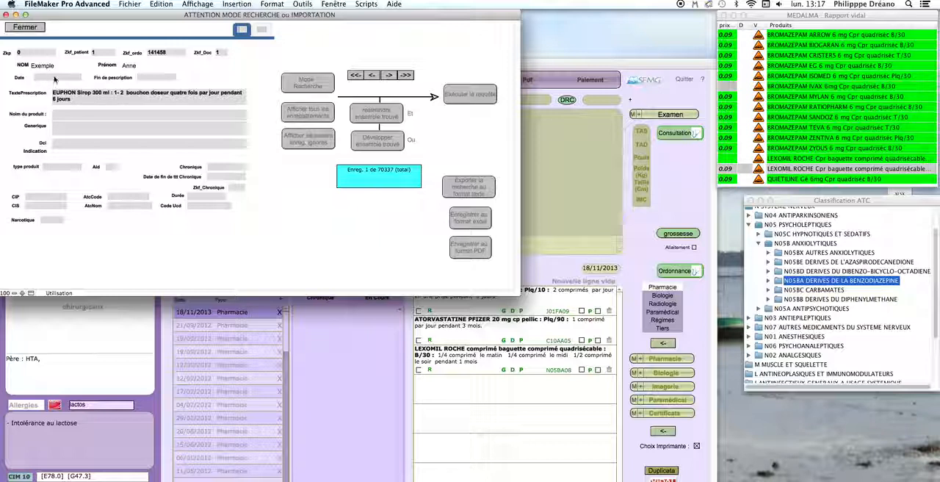
click(315, 86)
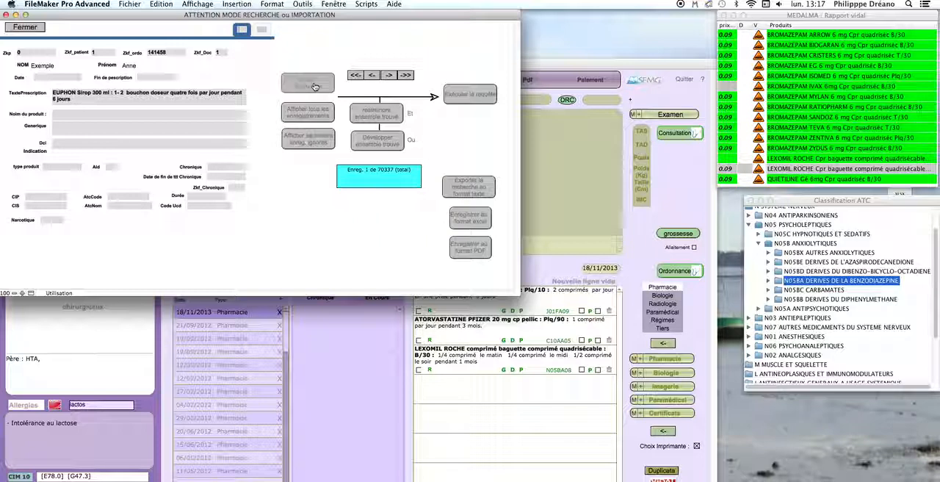
click(127, 197)
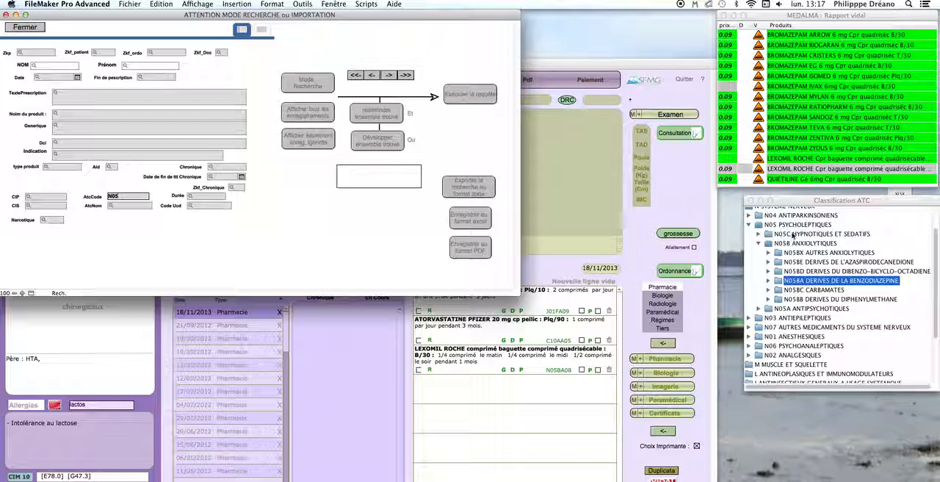
click(469, 95)
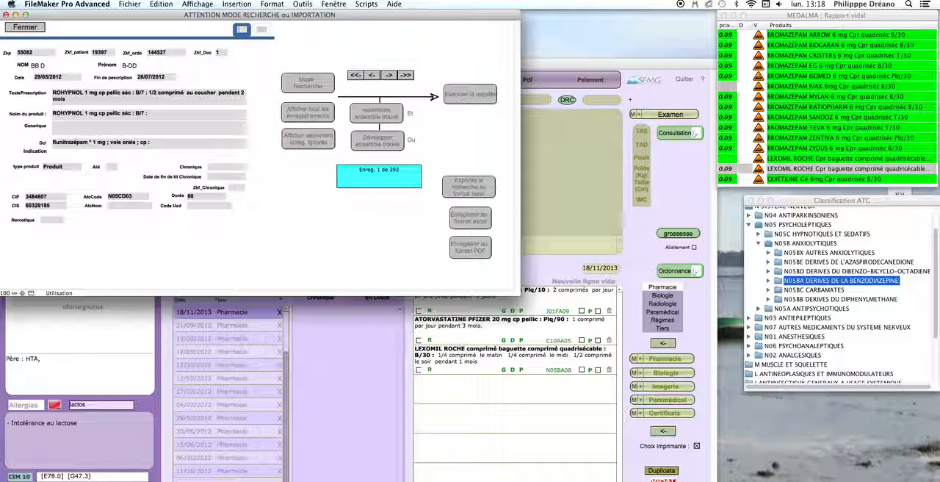
Switch to Excel to view the prescription records in essaiii.xlsx, and put the workbook window away
click(830, 479)
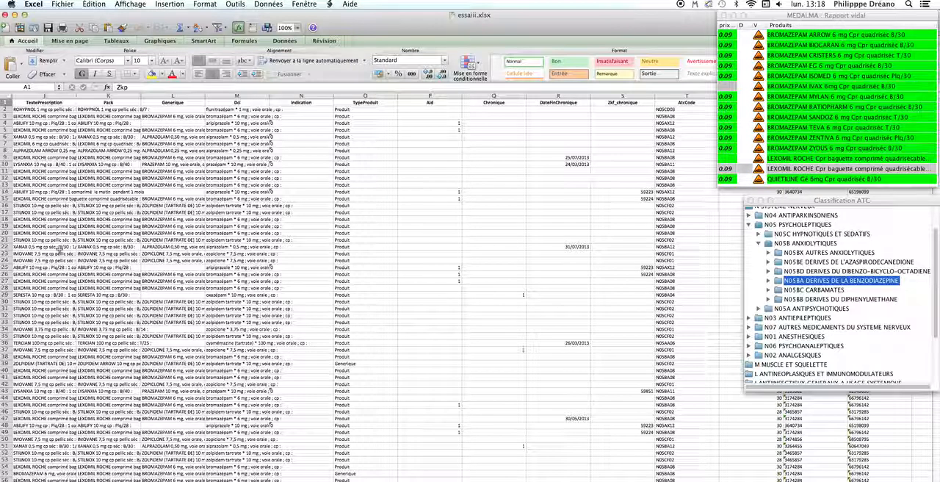
click(14, 15)
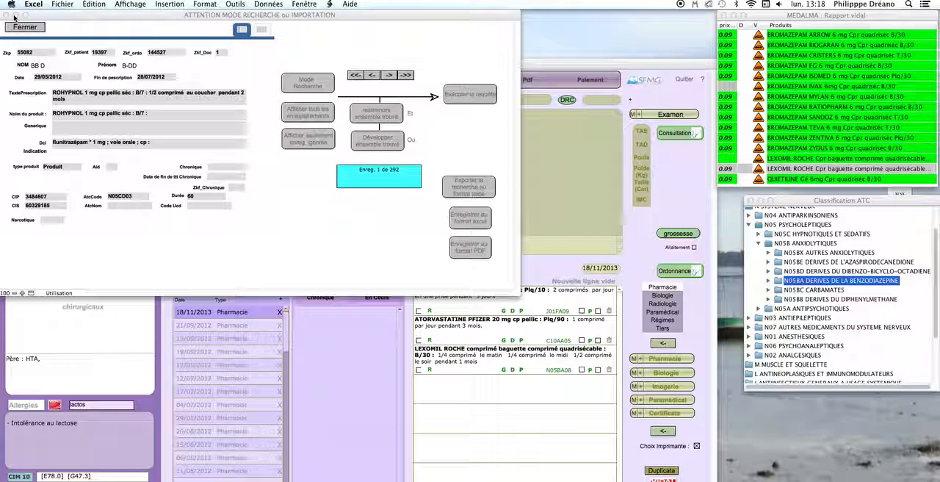